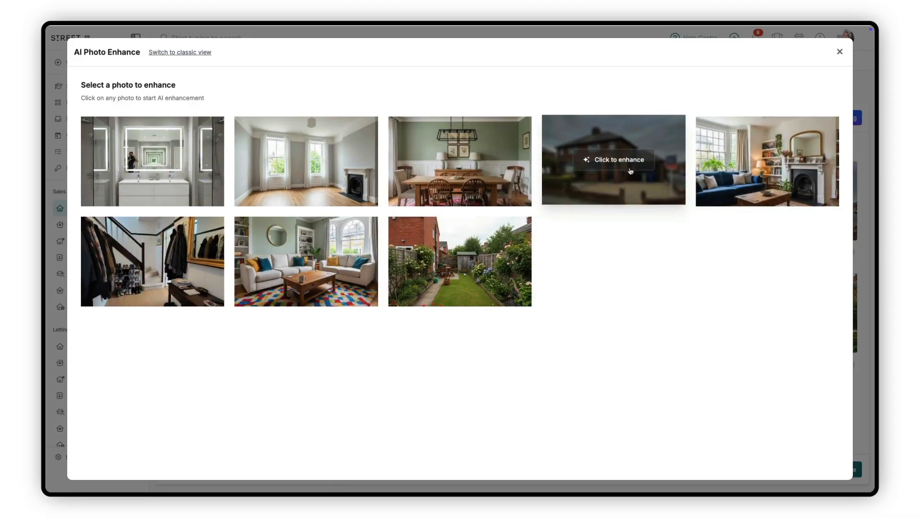
Open the house exterior photo for enhancement and examine the presets under the External, Object Removal, Staging, Redecoration and Atmospheric prompt categories.
left_click(630, 171)
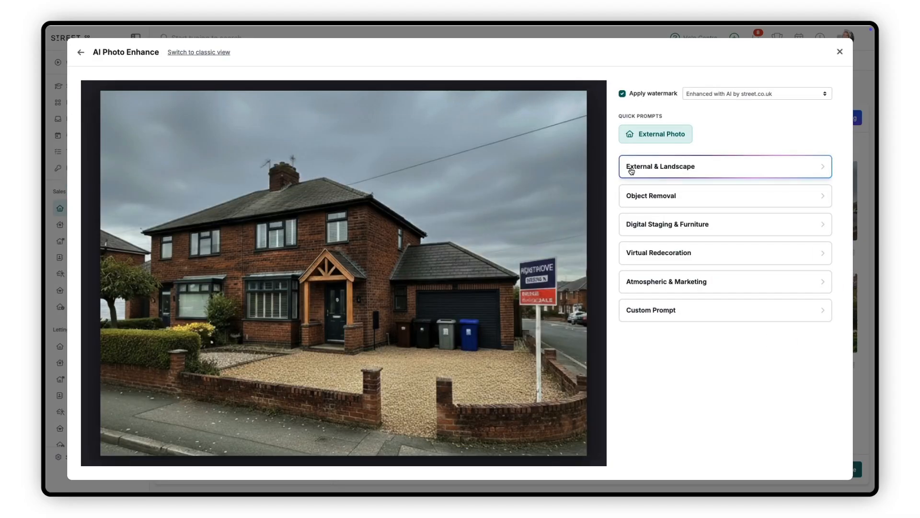
left_click(717, 166)
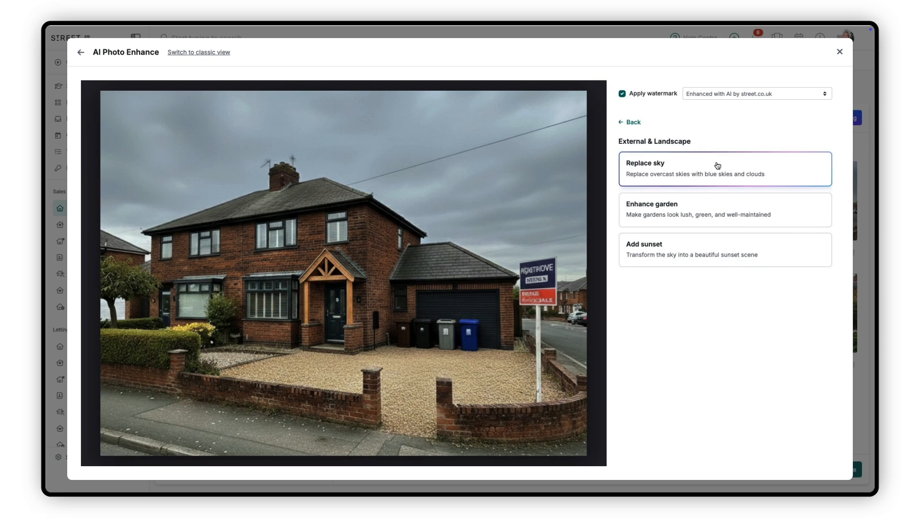
left_click(636, 122)
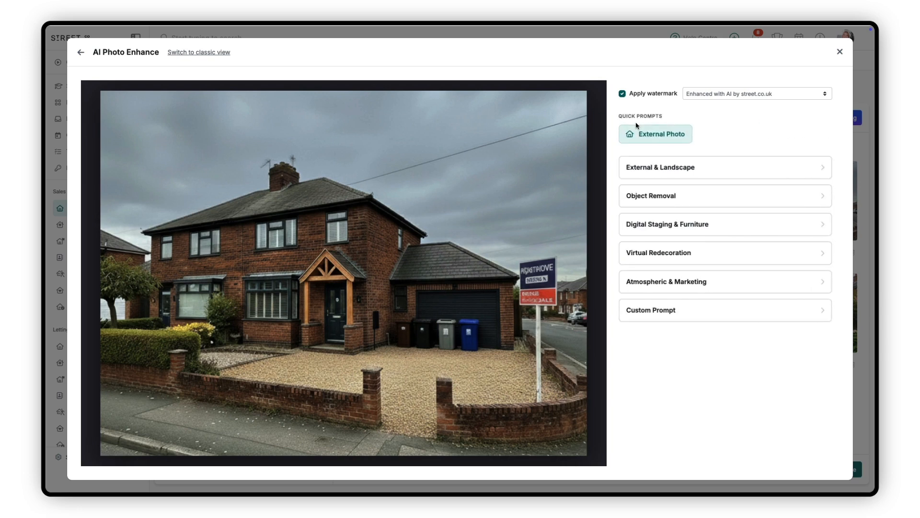
left_click(709, 195)
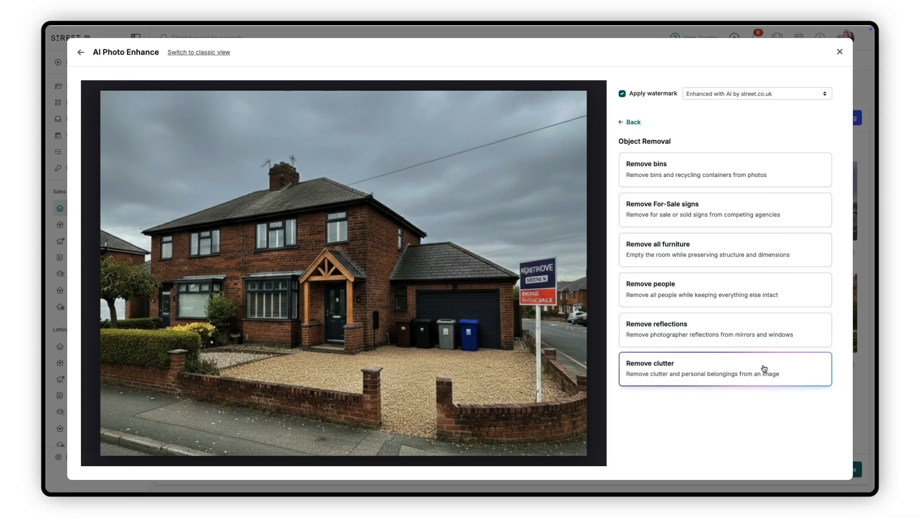
left_click(632, 123)
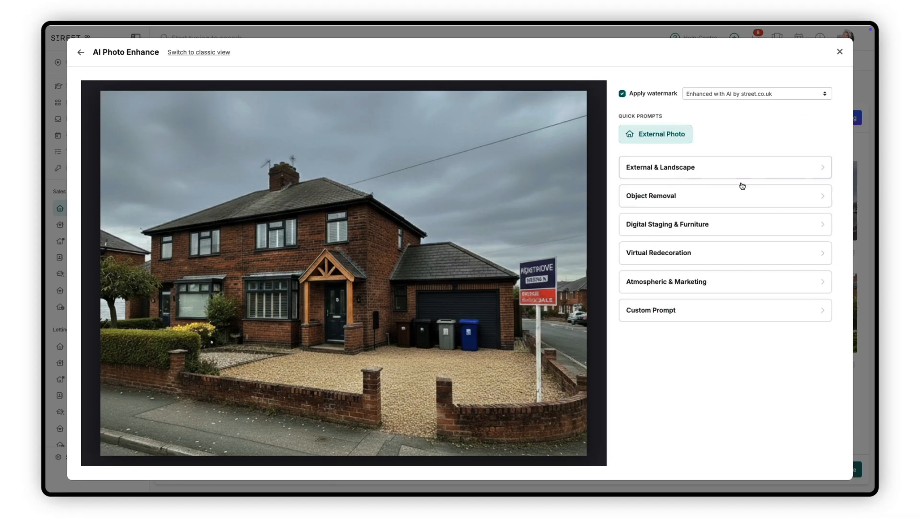
left_click(734, 235)
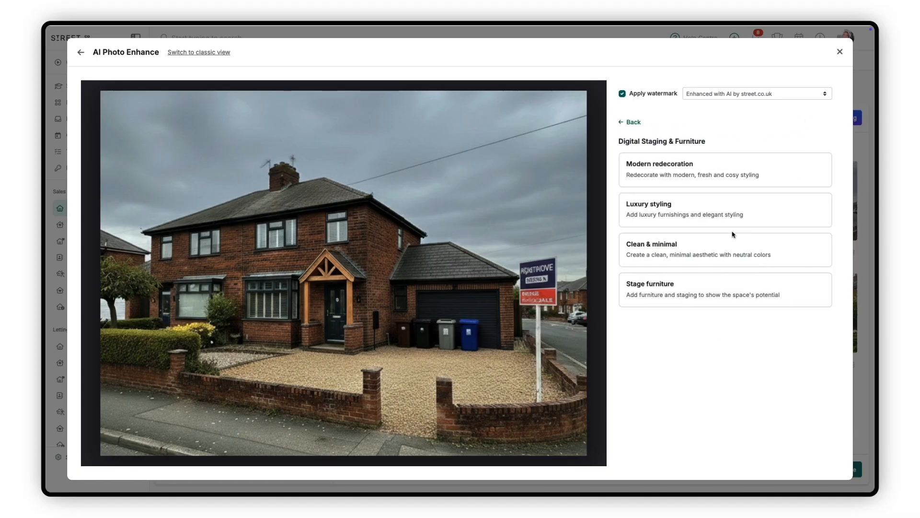
left_click(631, 124)
left_click(721, 252)
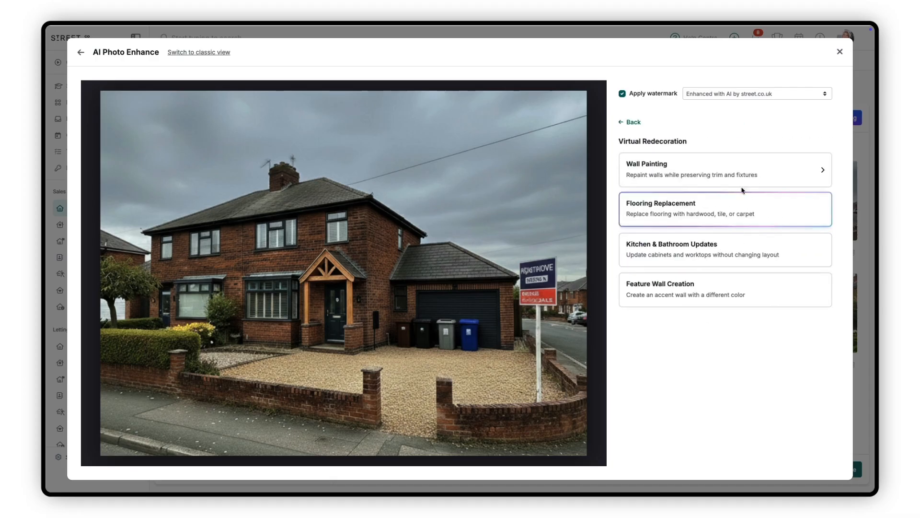
left_click(631, 123)
left_click(721, 281)
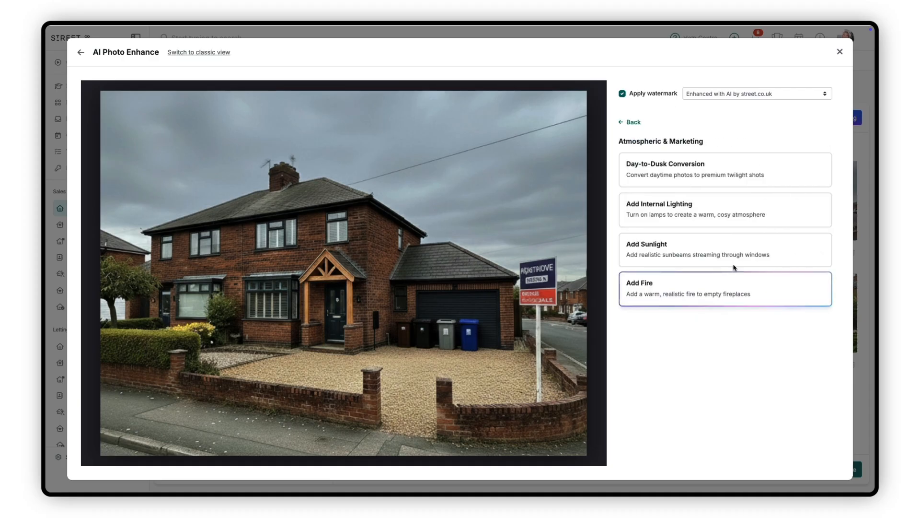
left_click(633, 123)
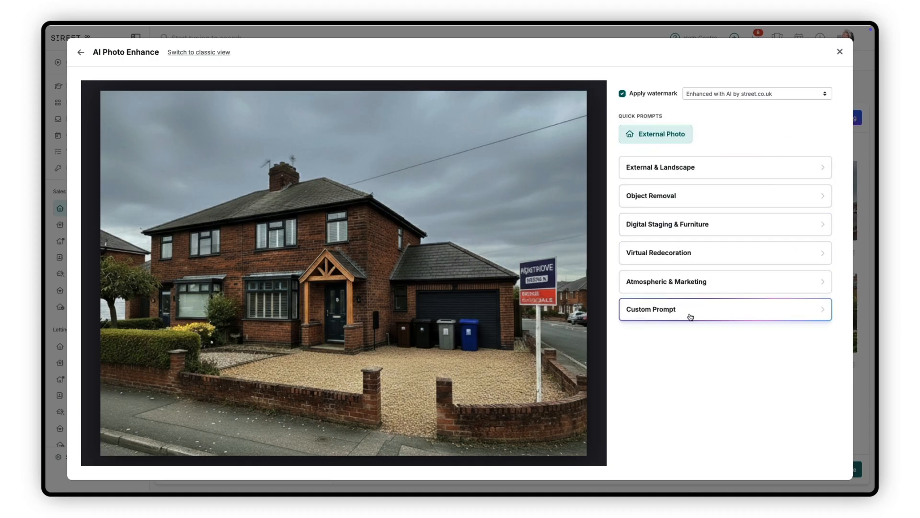
Replace the house exterior photo with its External Photo quick-prompt enhancement and make it the first property photo.
left_click(647, 142)
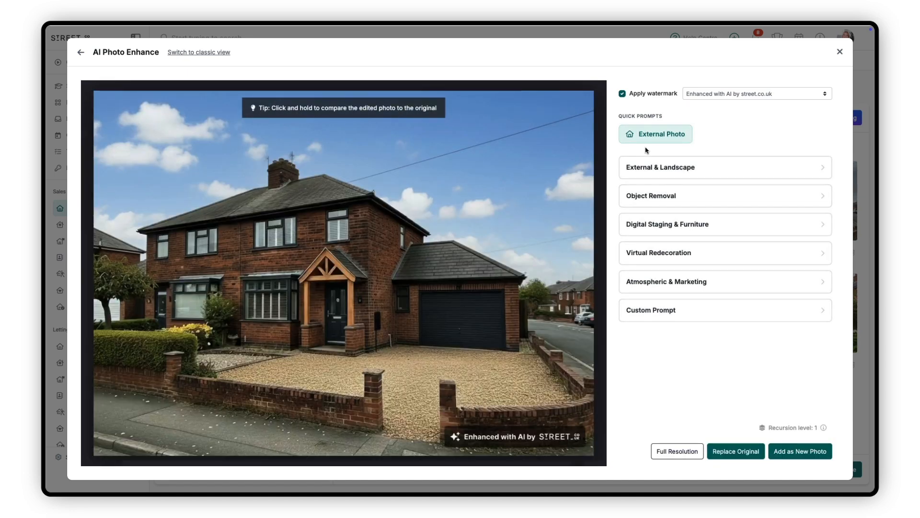
left_click_drag(518, 190, 518, 190)
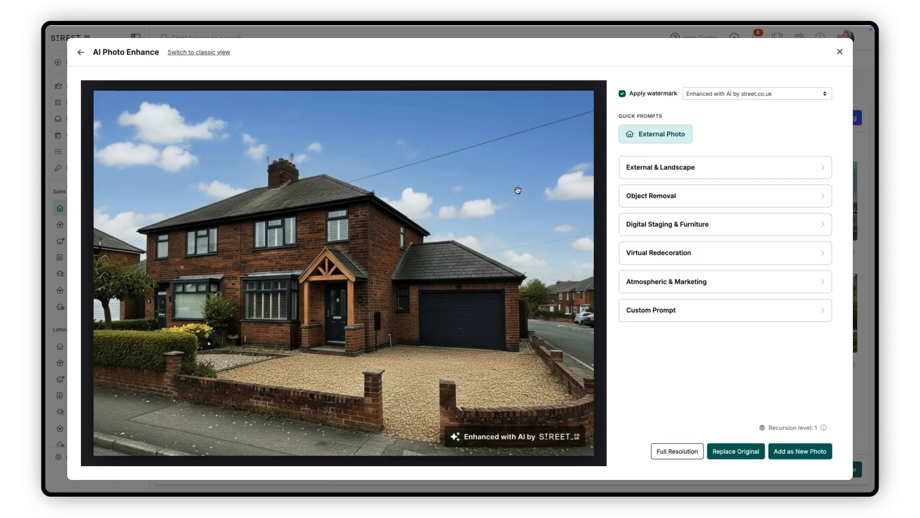
left_click_drag(518, 190, 519, 190)
left_click(732, 451)
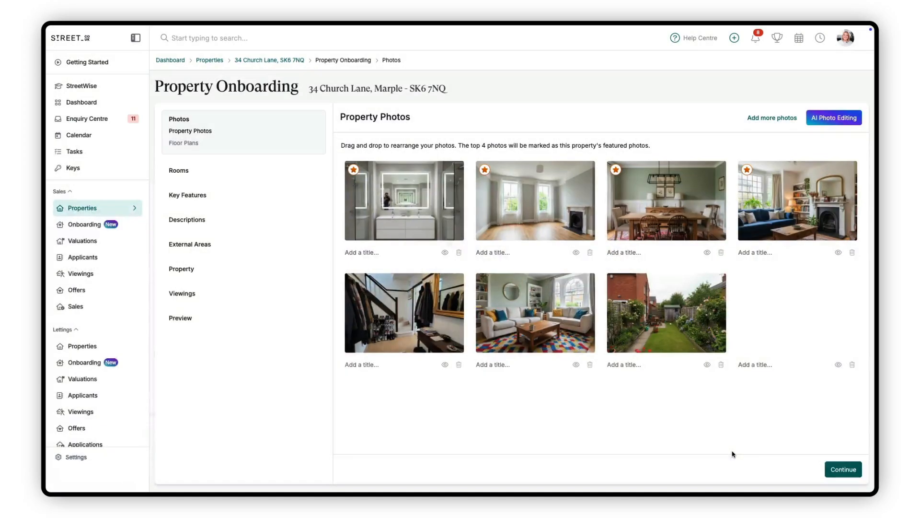
left_click_drag(768, 318, 359, 232)
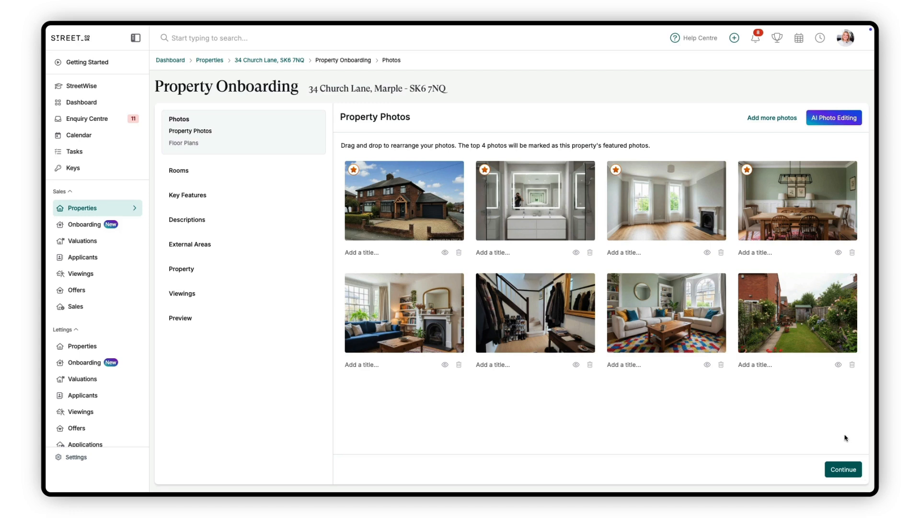
Apply the Remove clutter enhancement to the hallway photo with the staircase and compare the result with the original.
left_click(813, 119)
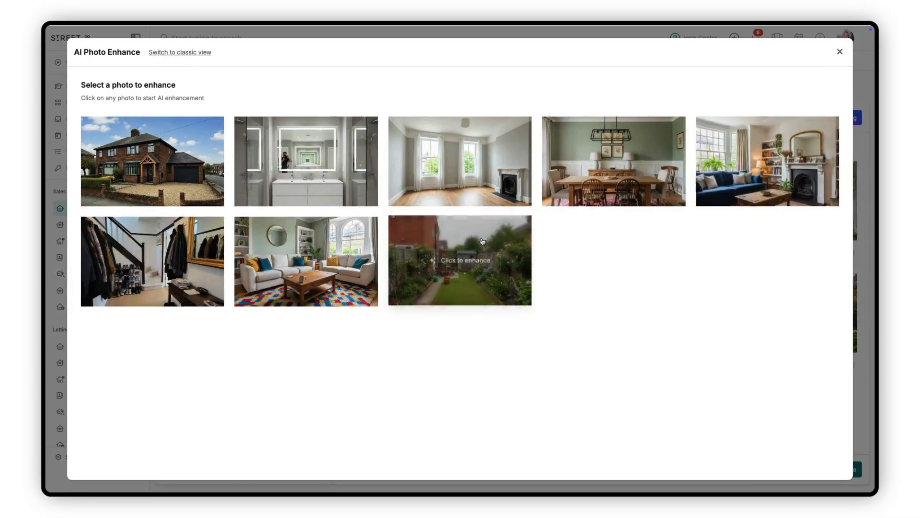
left_click(173, 272)
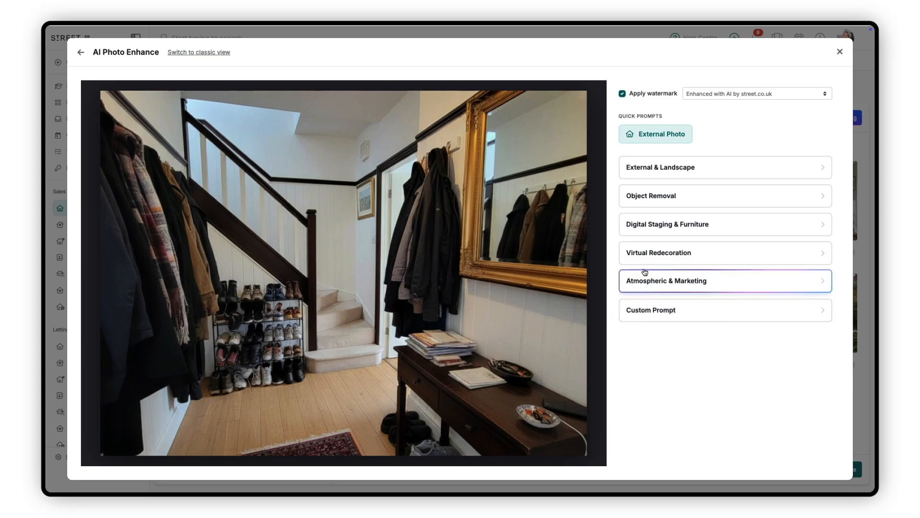
left_click(637, 205)
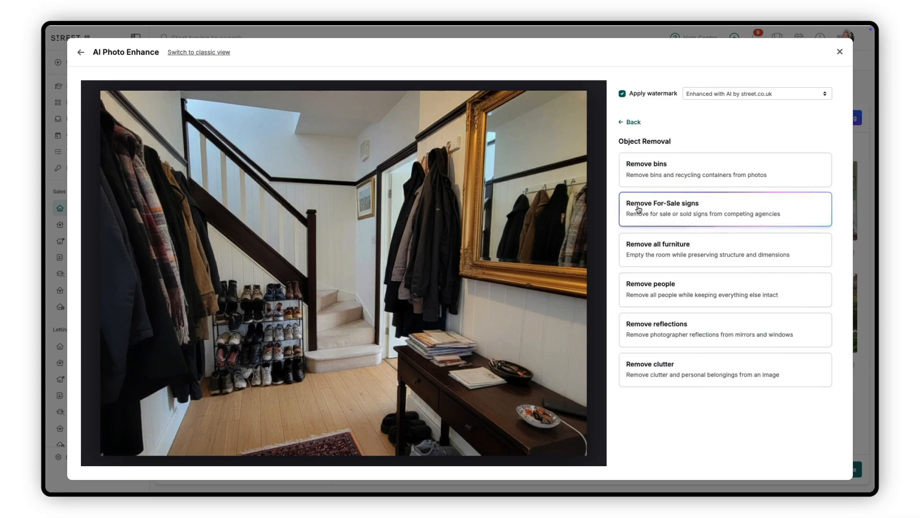
left_click(666, 382)
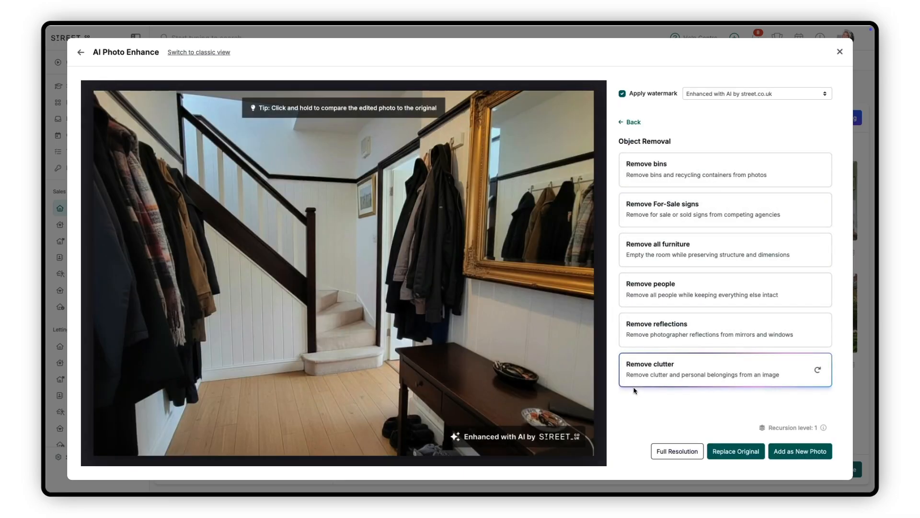
left_click_drag(523, 358, 524, 358)
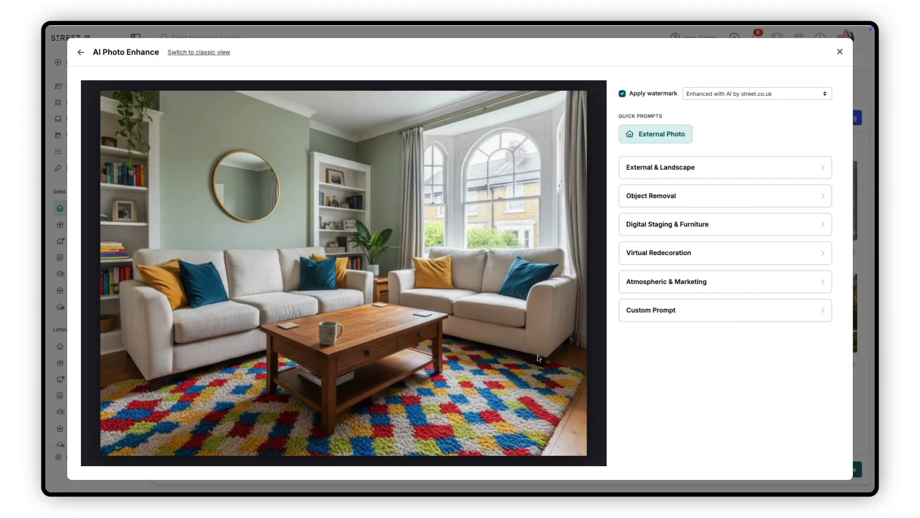
Enhance the living room photo with the custom prompt "Remove fluffy rug but keep coffee table".
left_click(621, 314)
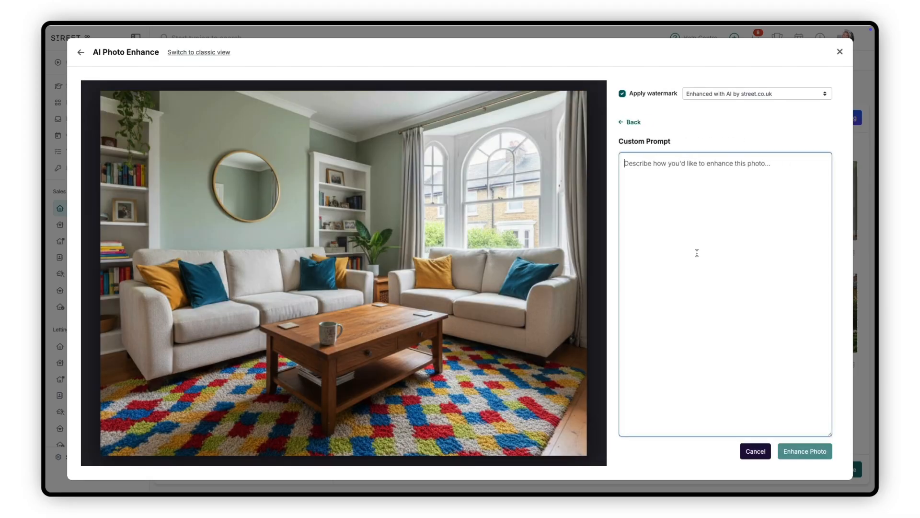
type("Remove ")
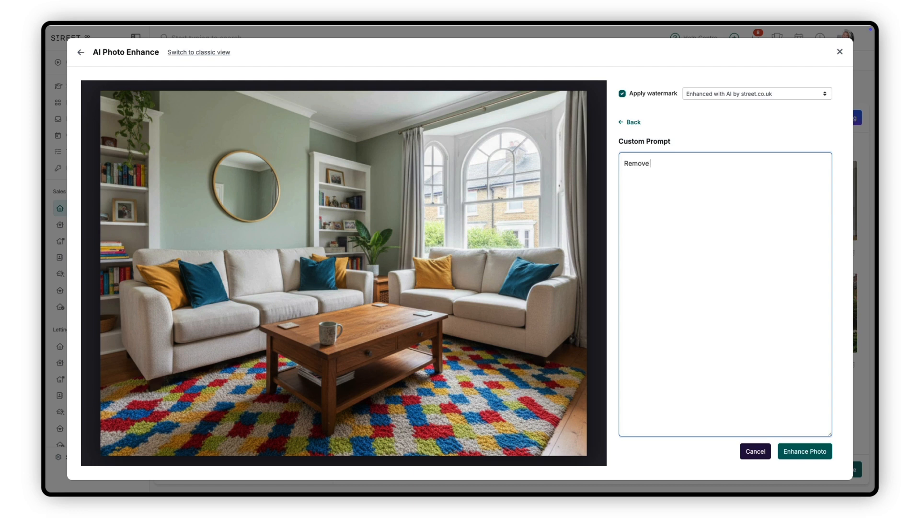
type("fluffy rug but keep coffee ta")
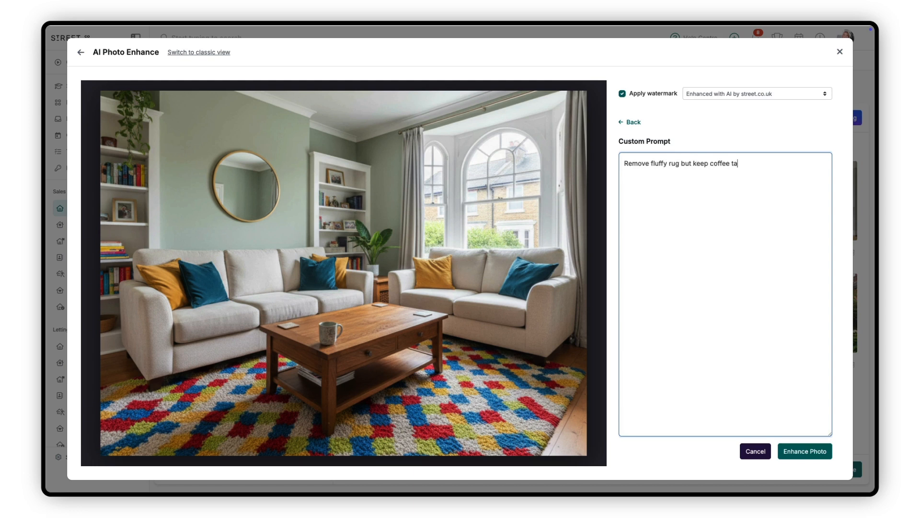
type("ble")
left_click(789, 452)
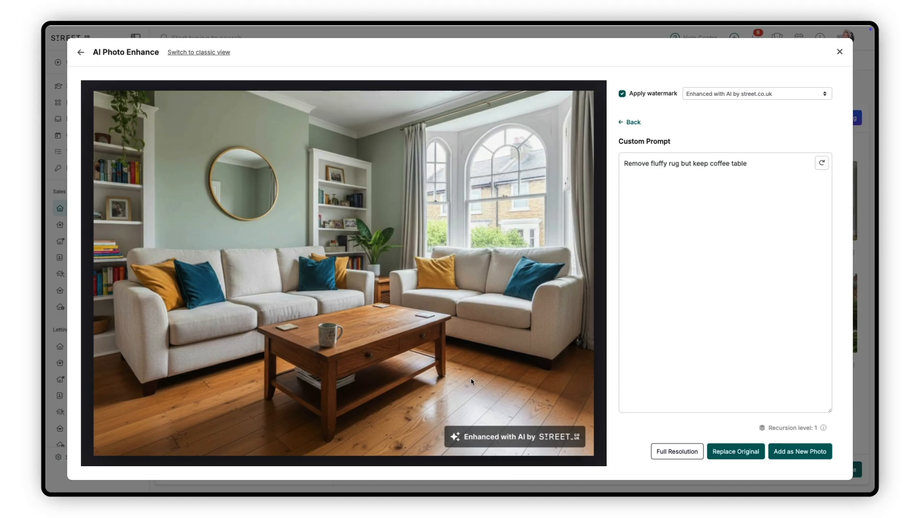
Compare the enhanced living room photo with the original, then replace the original and move it to third place in the gallery.
left_click_drag(461, 373, 461, 373)
left_click(736, 451)
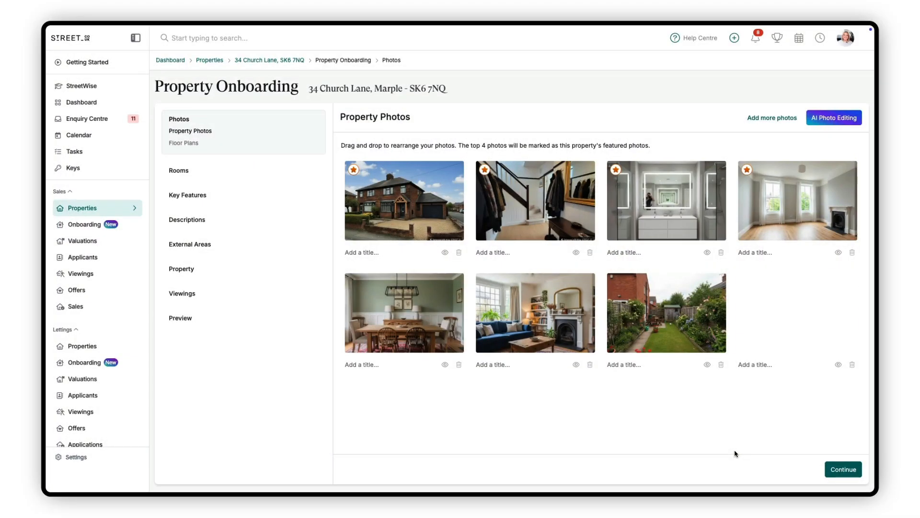
left_click_drag(772, 341, 613, 245)
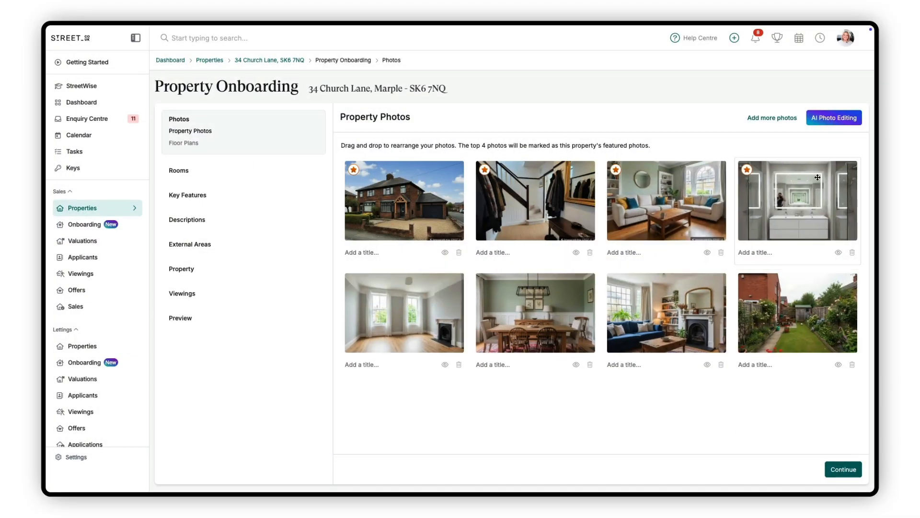
Remove the photographer's reflection from the bathroom photo using Remove reflections and replace the original with the result.
left_click(833, 122)
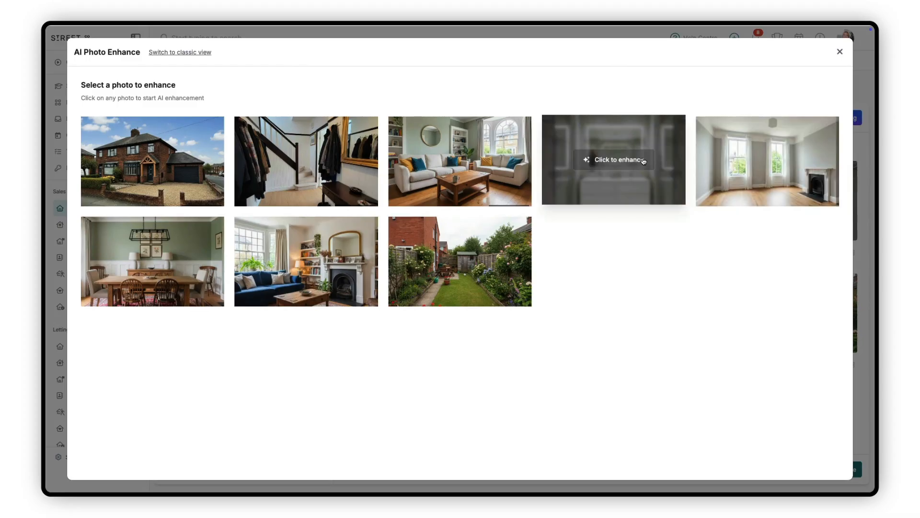
left_click(643, 162)
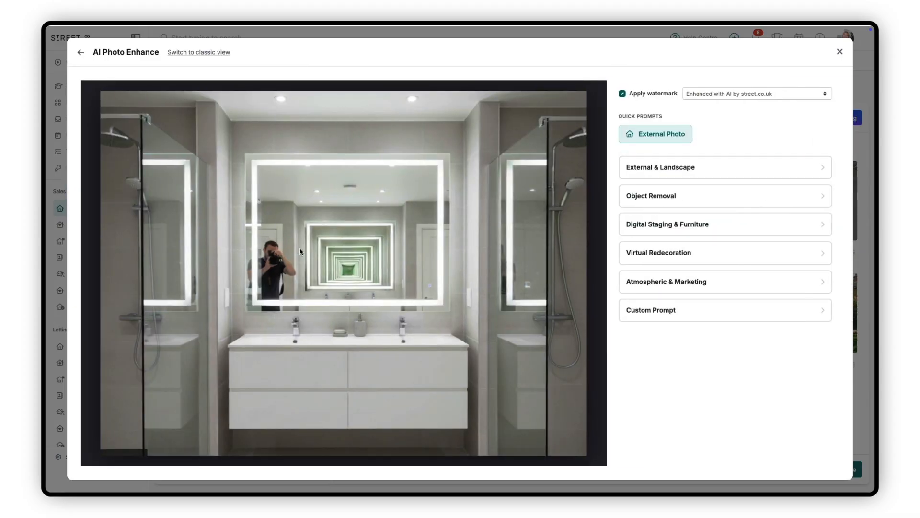
left_click(636, 197)
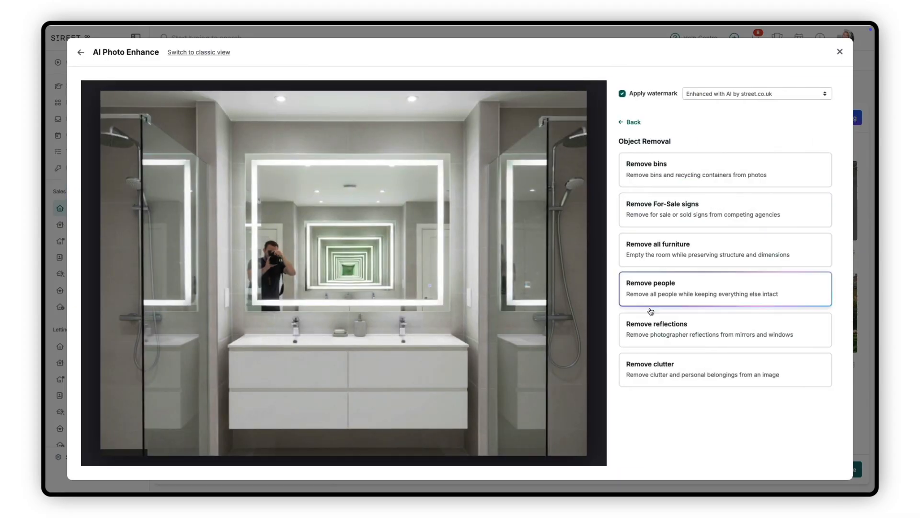
left_click(648, 344)
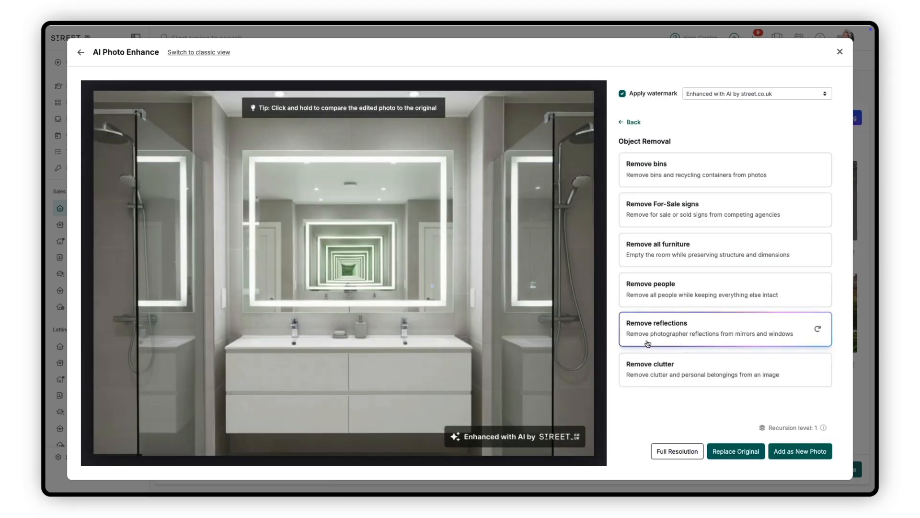
left_click_drag(487, 346, 487, 345)
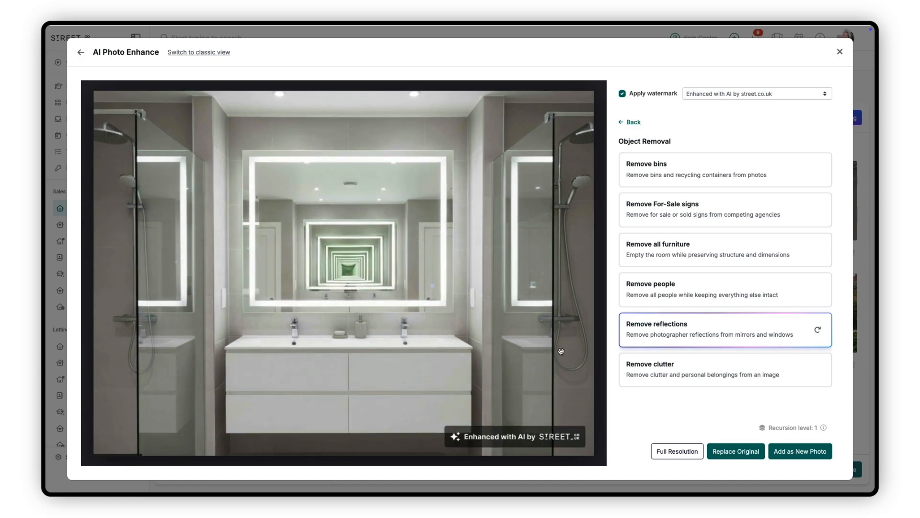
left_click(720, 453)
Apply Add Internal Lighting to the dining room photo, compare it with the original, and return to the prompt categories.
left_click(824, 120)
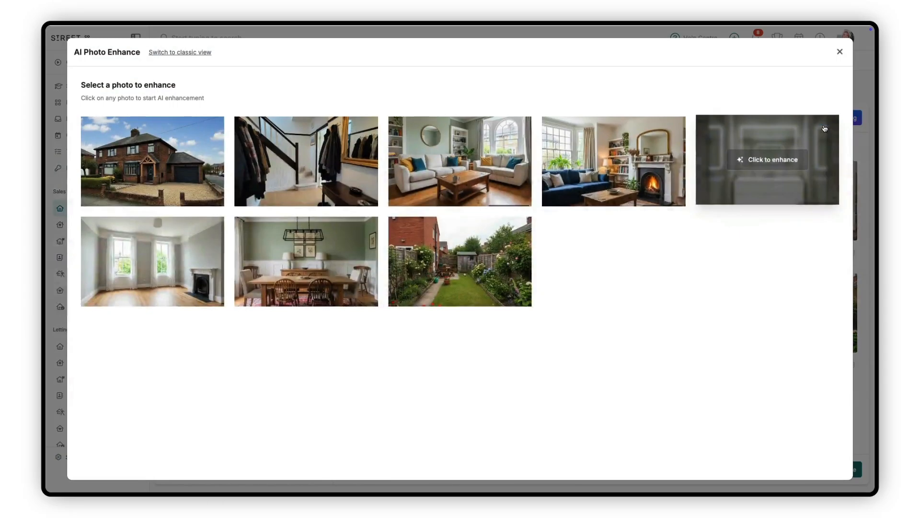
left_click(339, 264)
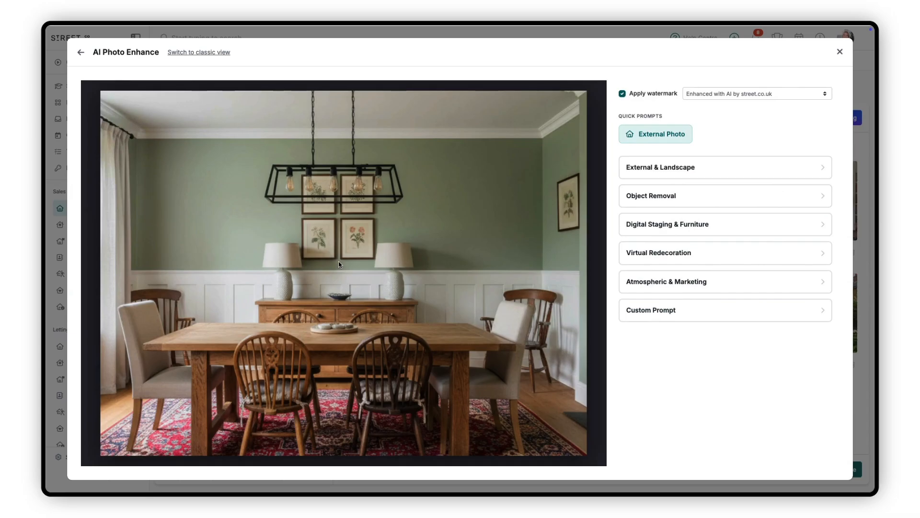
left_click(622, 282)
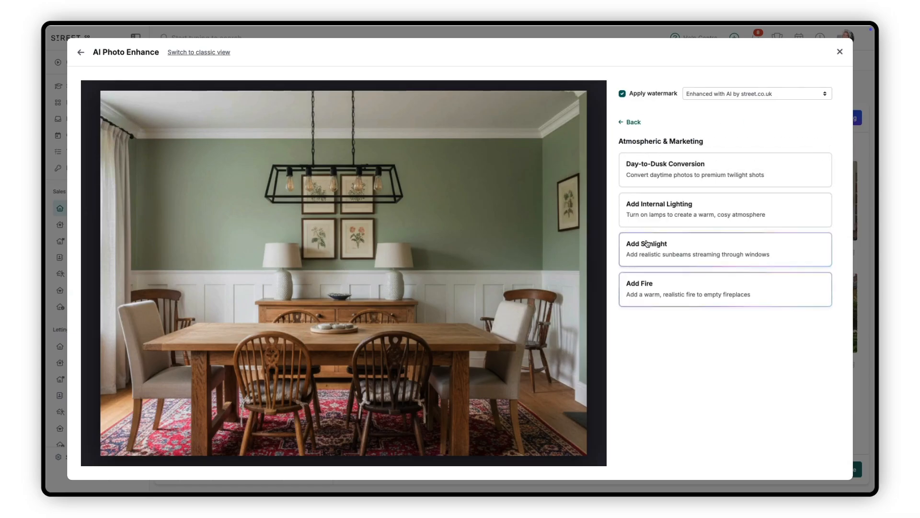
left_click(648, 224)
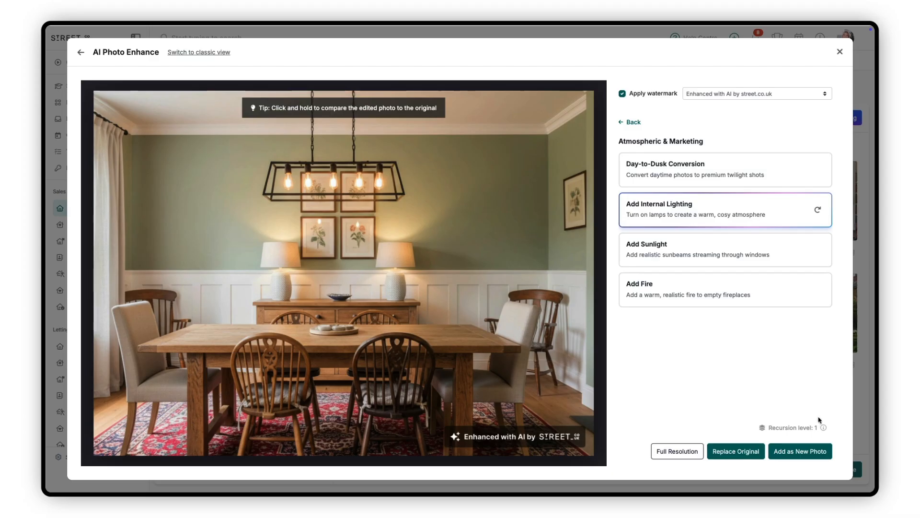
left_click(495, 355)
left_click(494, 355)
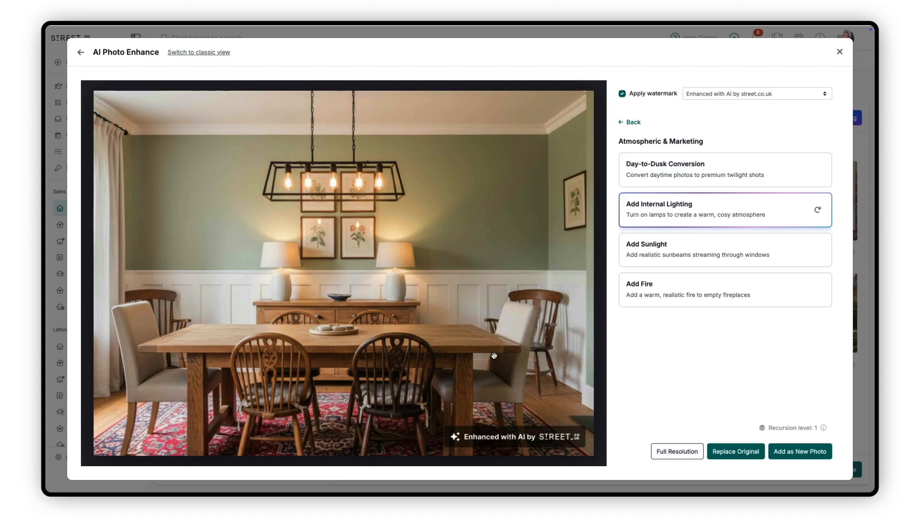
left_click(625, 123)
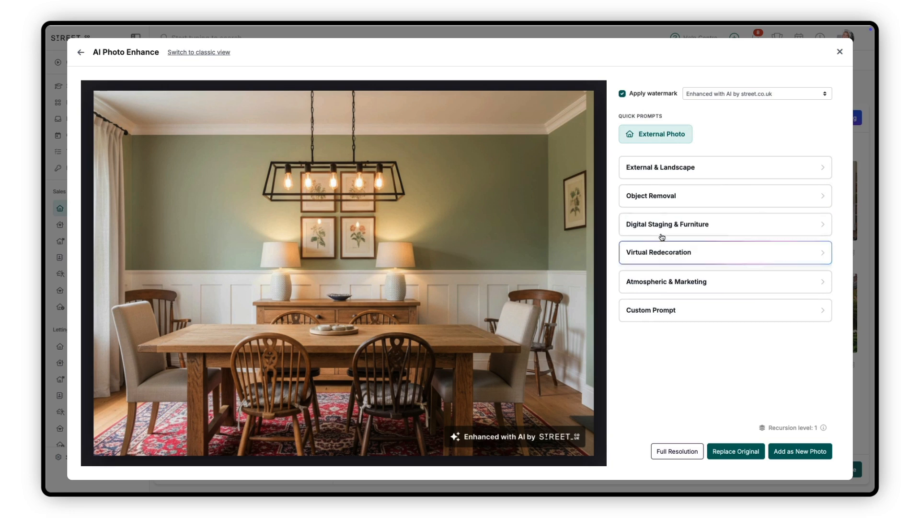
Repaint the dining room walls in Warm White using Wall Painting and check the watermark options.
left_click(656, 259)
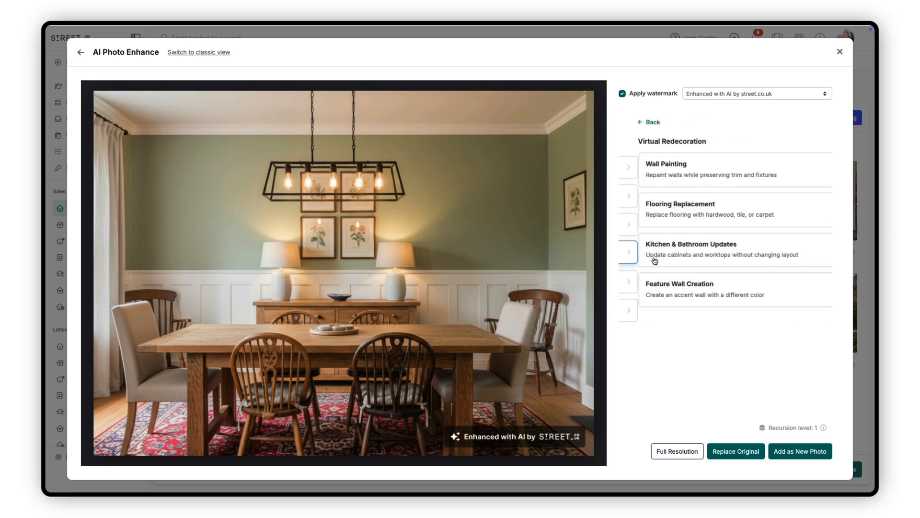
left_click(663, 181)
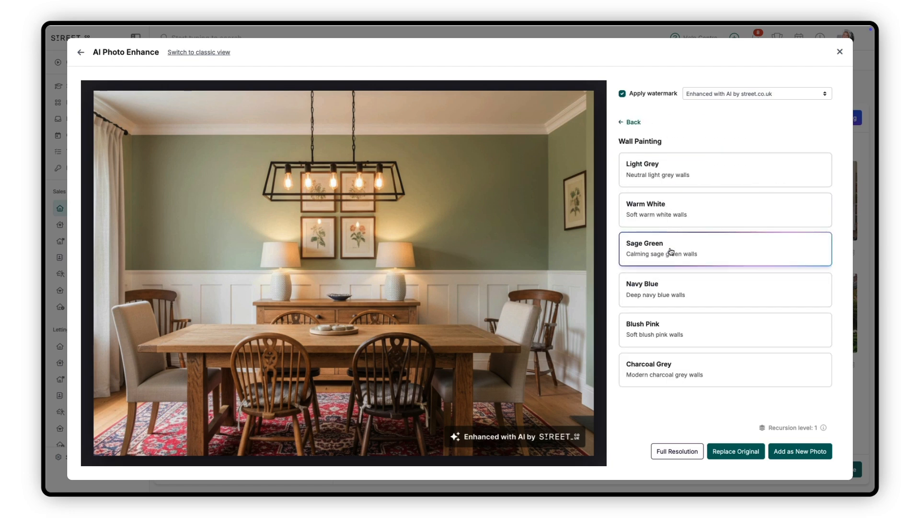
left_click(676, 221)
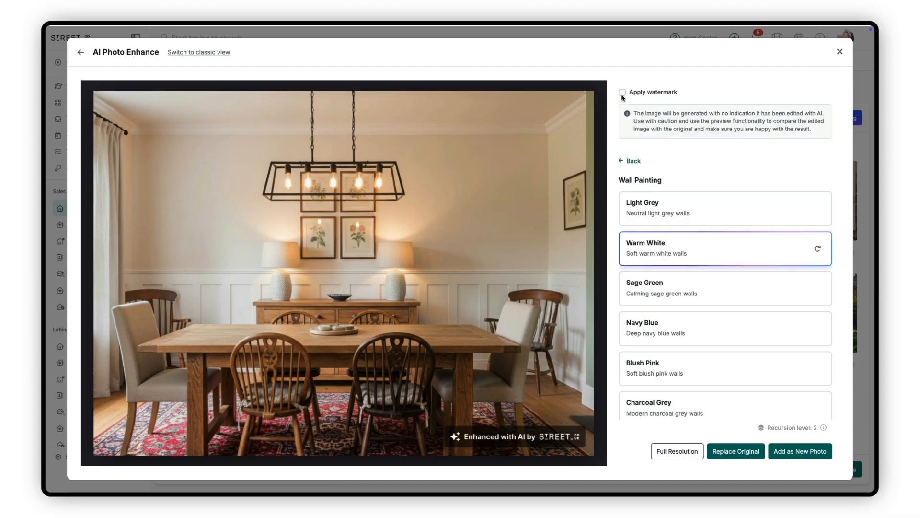
left_click(701, 96)
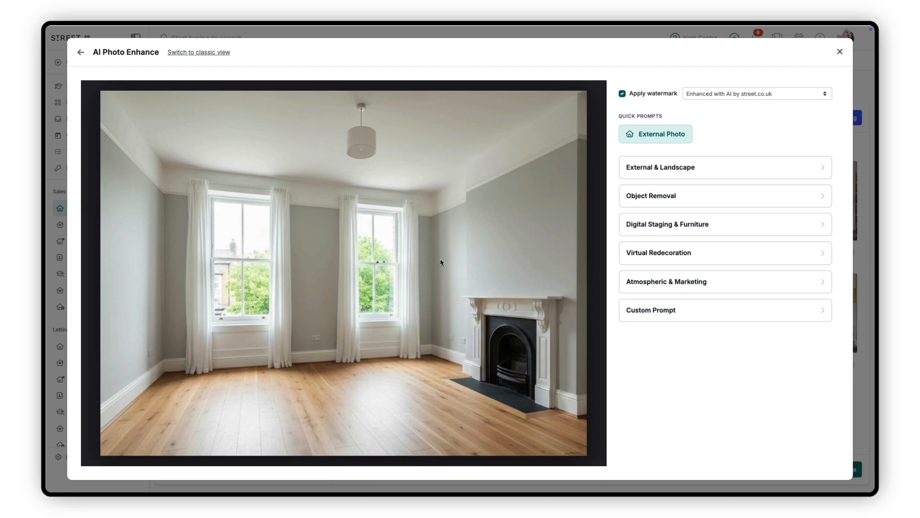
Stage the empty fireplace room with the Clean & minimal style and regenerate the result once.
left_click(640, 231)
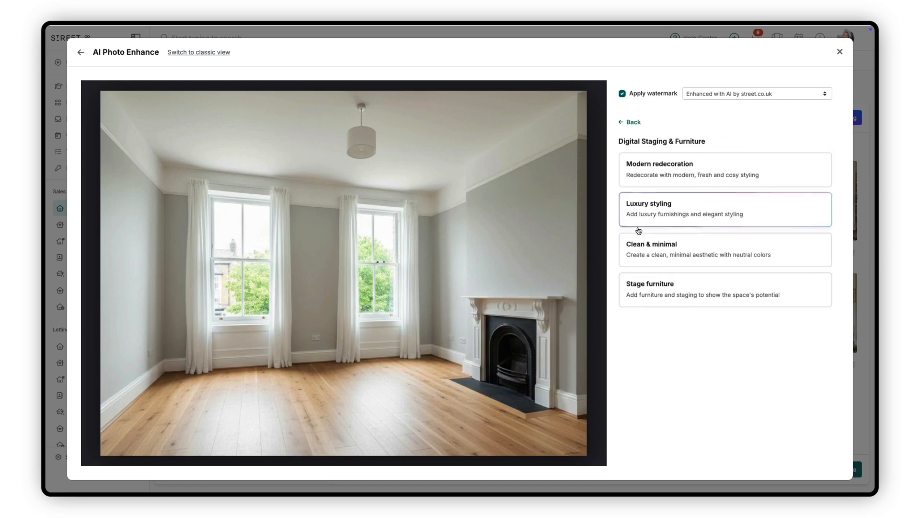
left_click(753, 250)
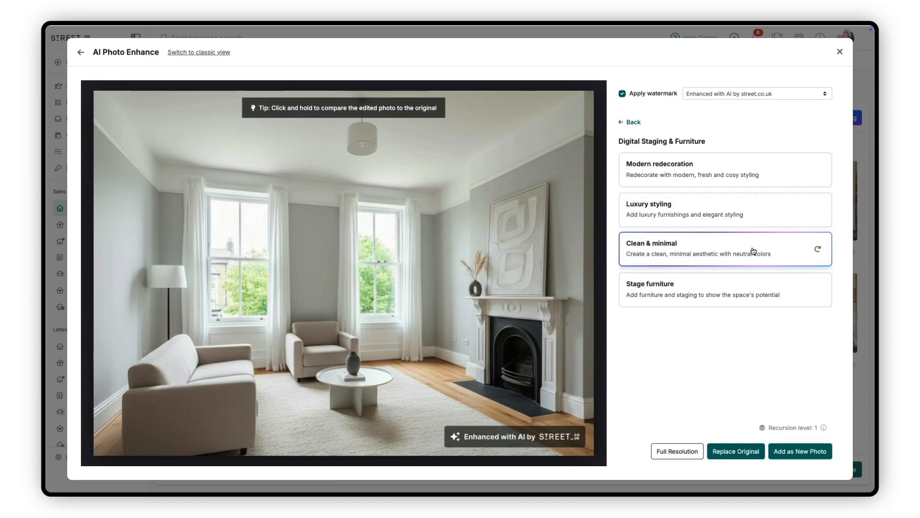
left_click(818, 249)
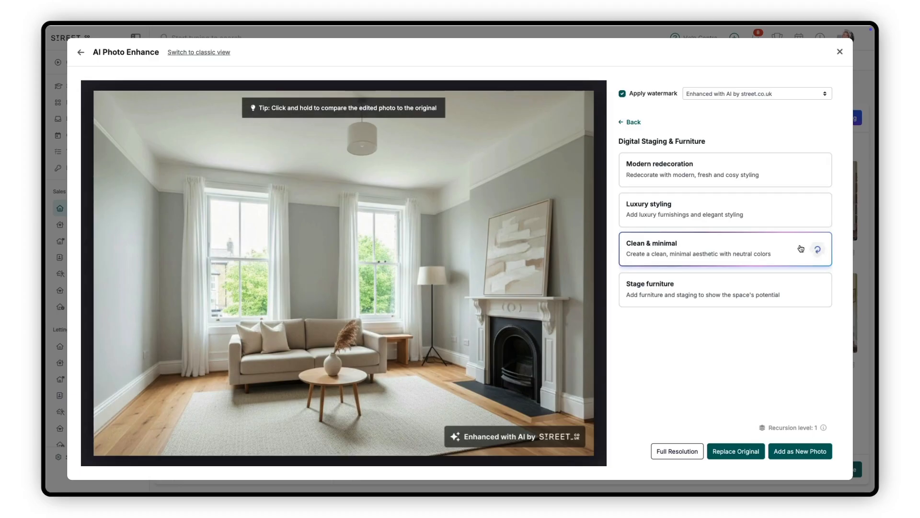
Repaint the staged room's walls in Blush Pink using Wall Painting under Virtual Redecoration.
left_click(634, 123)
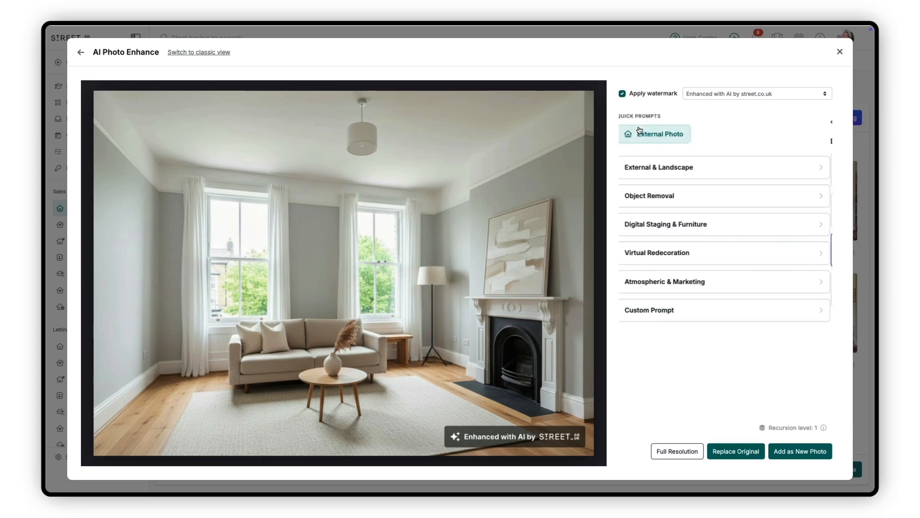
left_click(713, 253)
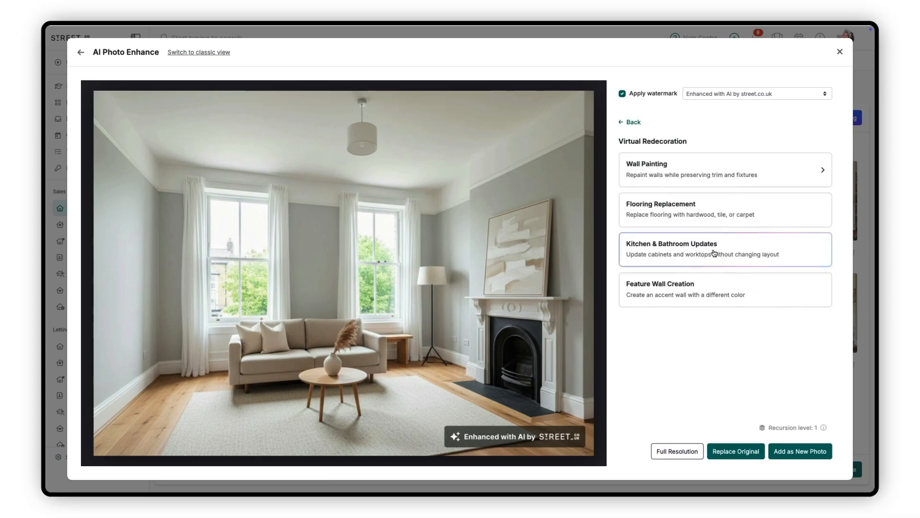
left_click(712, 177)
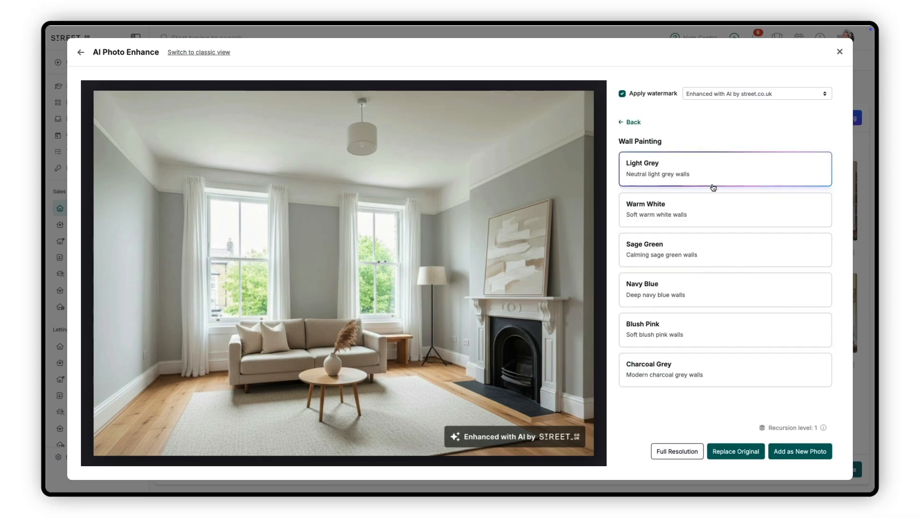
left_click(709, 318)
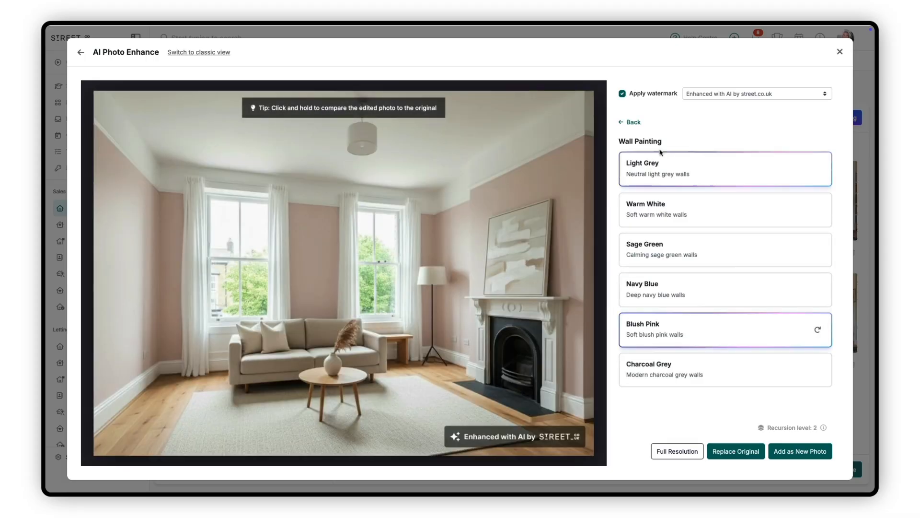
Enhance the staged room photo with the custom prompt "Change the floor to herringbone wood" and inspect the new floor.
left_click(632, 123)
left_click(693, 310)
key("ctrl+a")
type("Change the floor to herringbone wood")
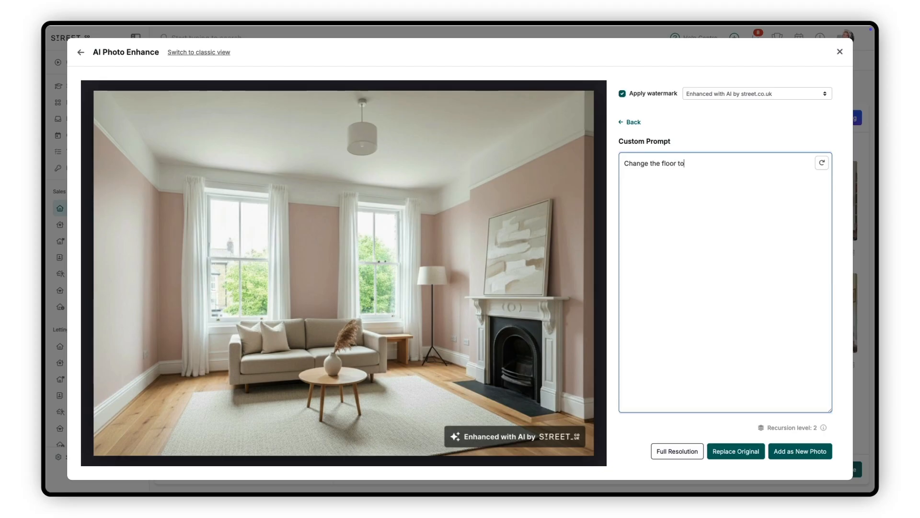
left_click(822, 163)
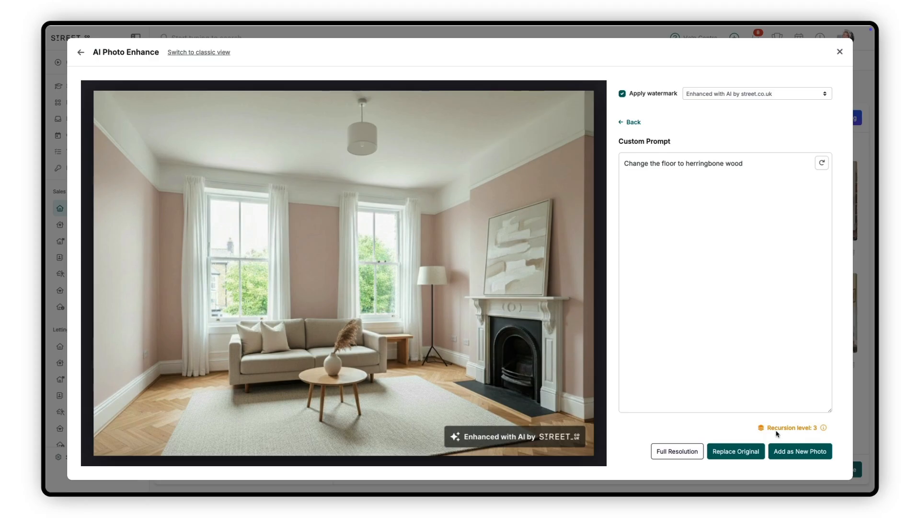
left_click(449, 384)
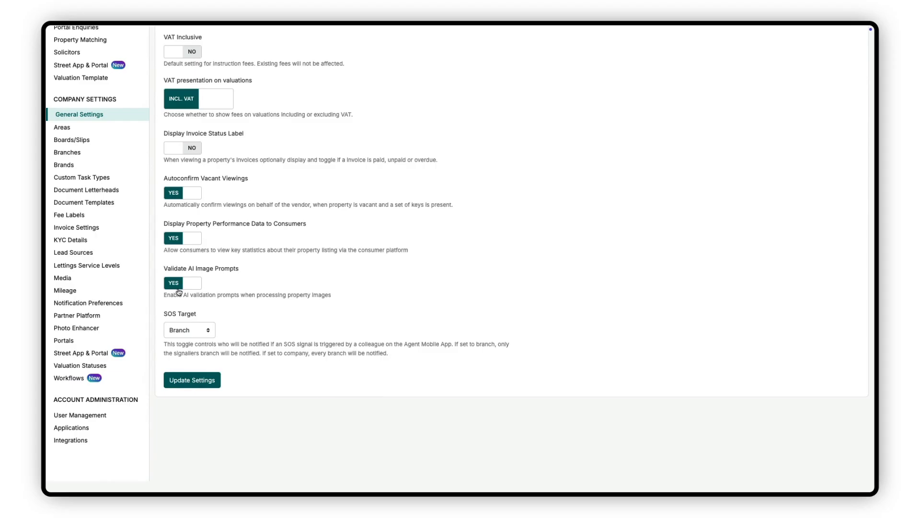
Disable Validate AI Image Prompts in the company's general settings and save the settings.
left_click(178, 289)
left_click(190, 383)
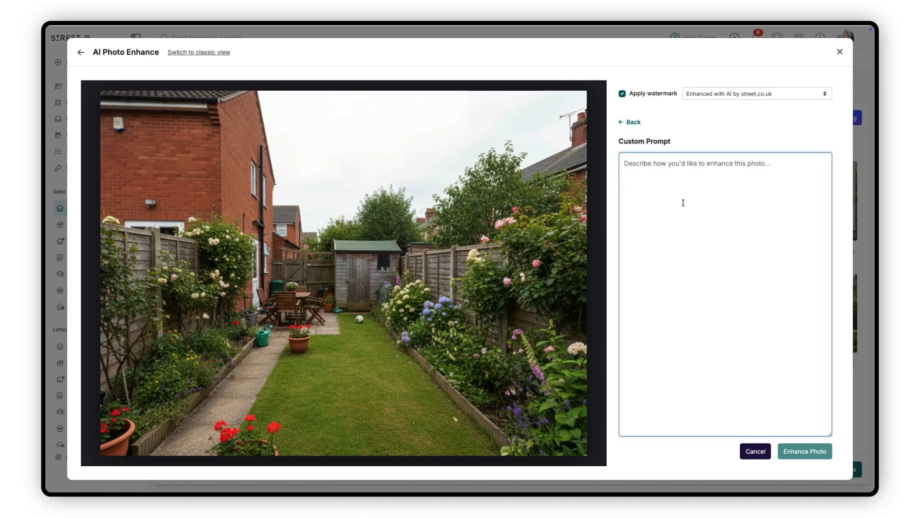
Try the custom prompt "Add a swimming pool" on the garden photo, compare it with the original, and close the editor without saving.
type("Add ")
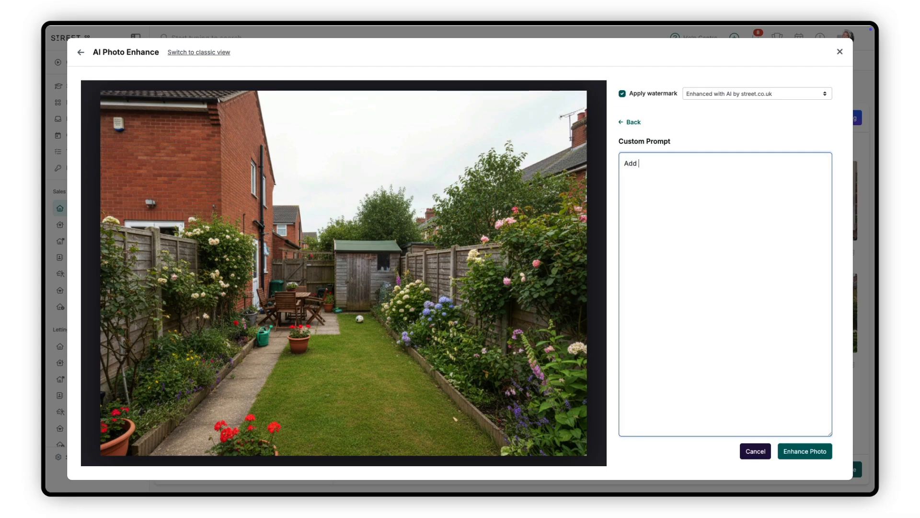
type("a swimming pool")
left_click(805, 451)
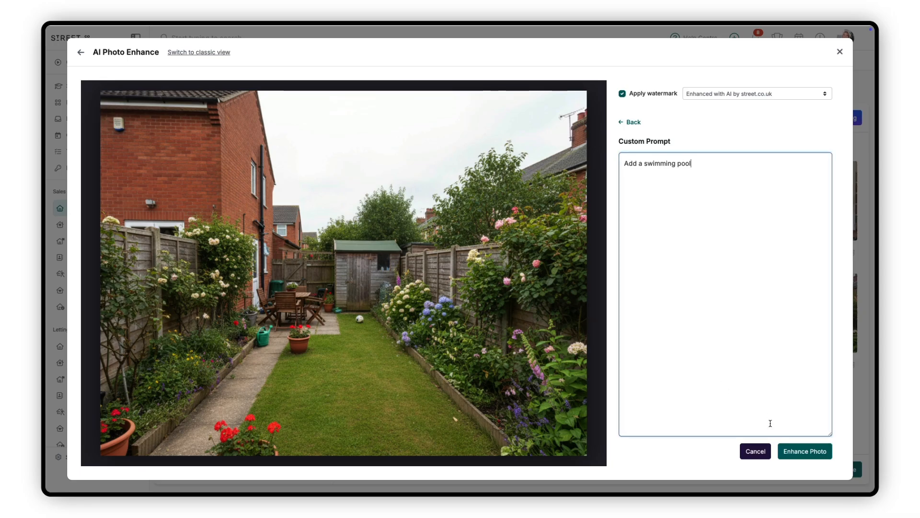
left_click(795, 449)
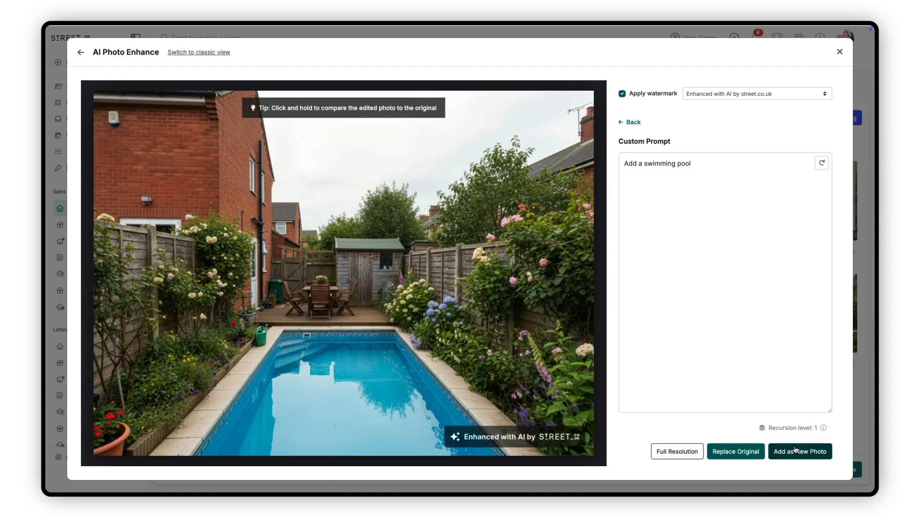
left_click_drag(559, 409, 560, 409)
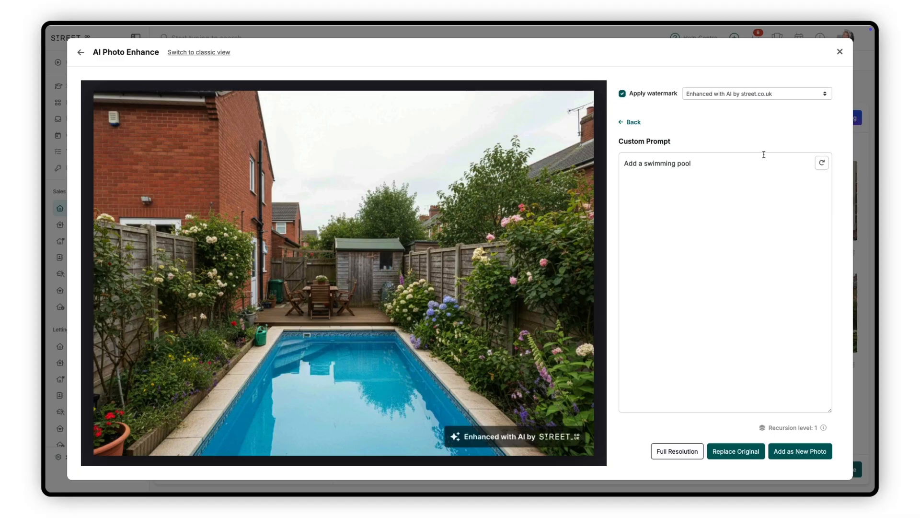
left_click(839, 52)
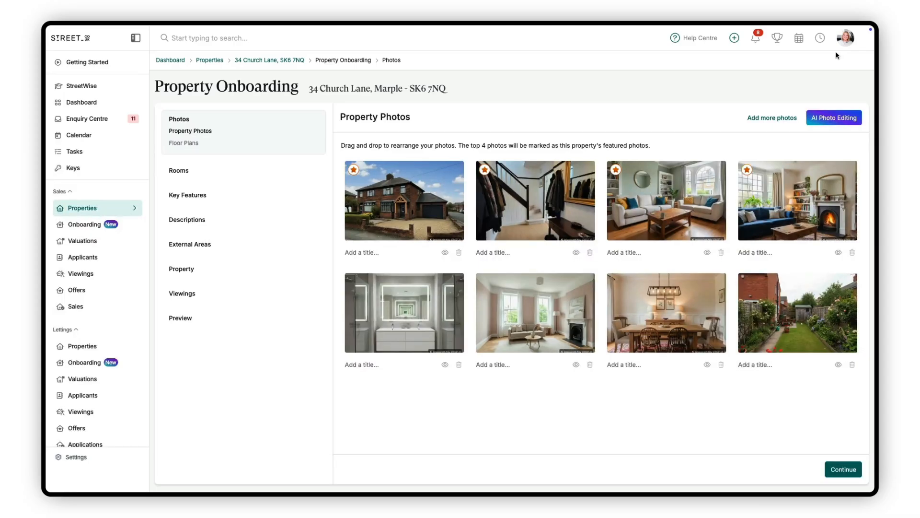
Apply Day-to-Dusk Conversion to the front exterior house photo and compare the result with the original.
left_click(834, 118)
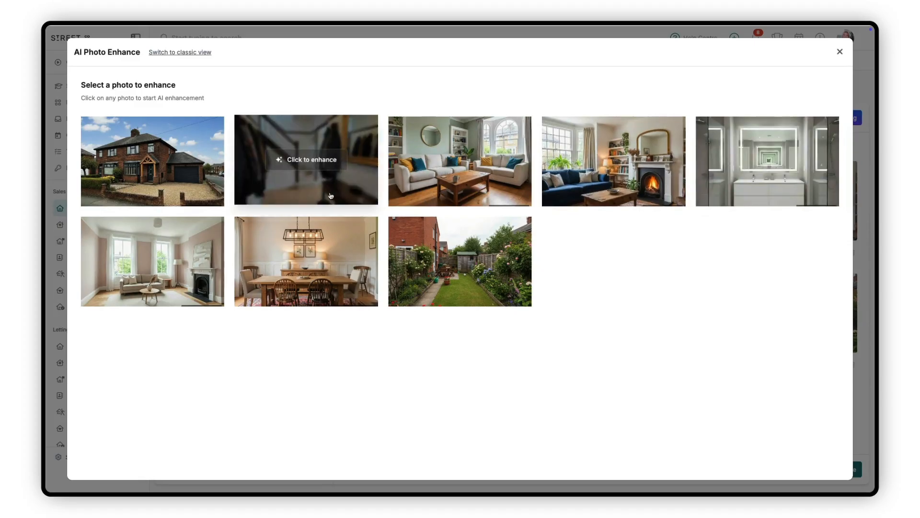
left_click(161, 190)
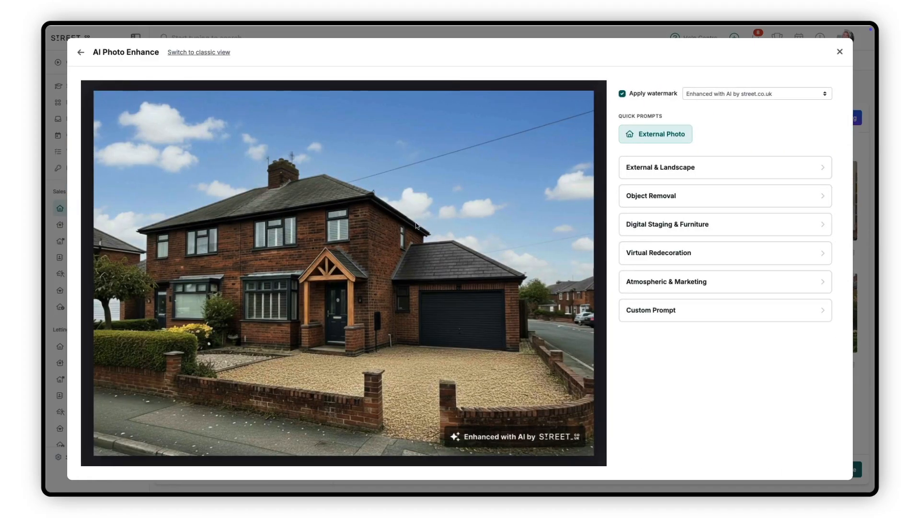
left_click(632, 289)
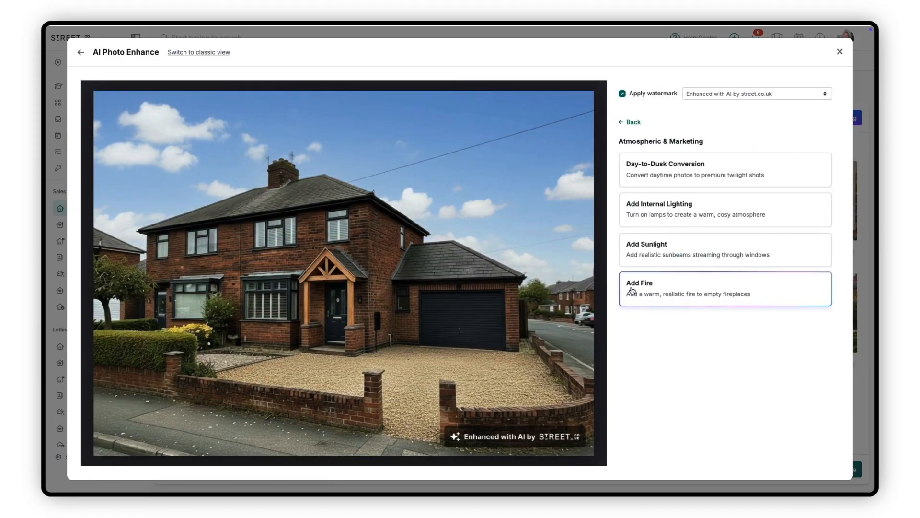
left_click(624, 181)
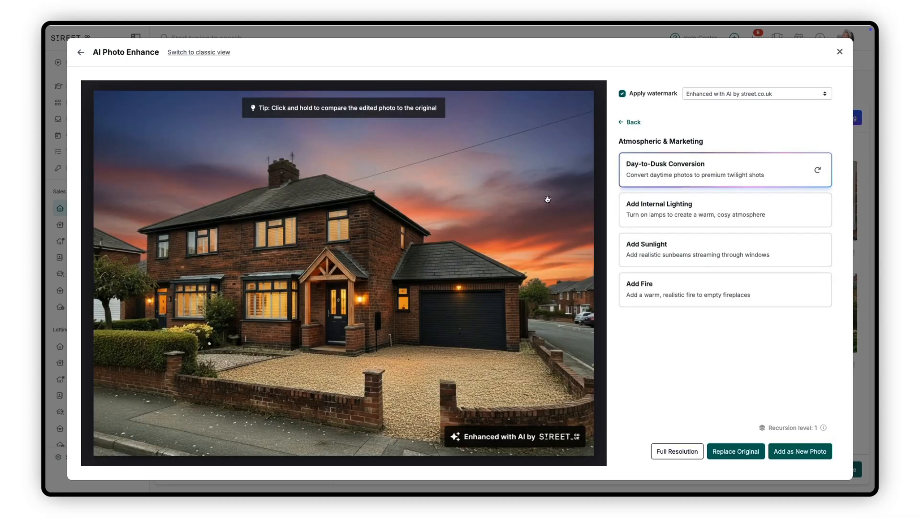
left_click_drag(548, 200, 548, 200)
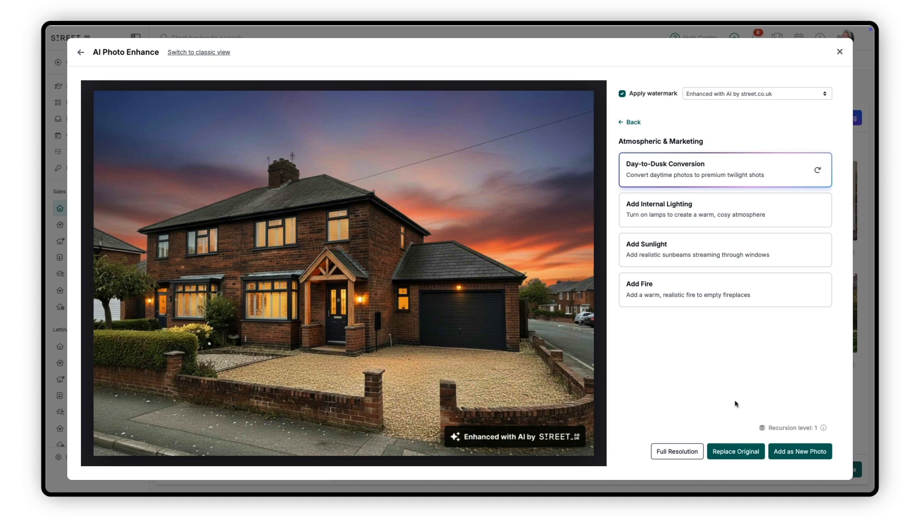
Add the dusk exterior as a new photo and move it to second place in the gallery.
left_click(795, 452)
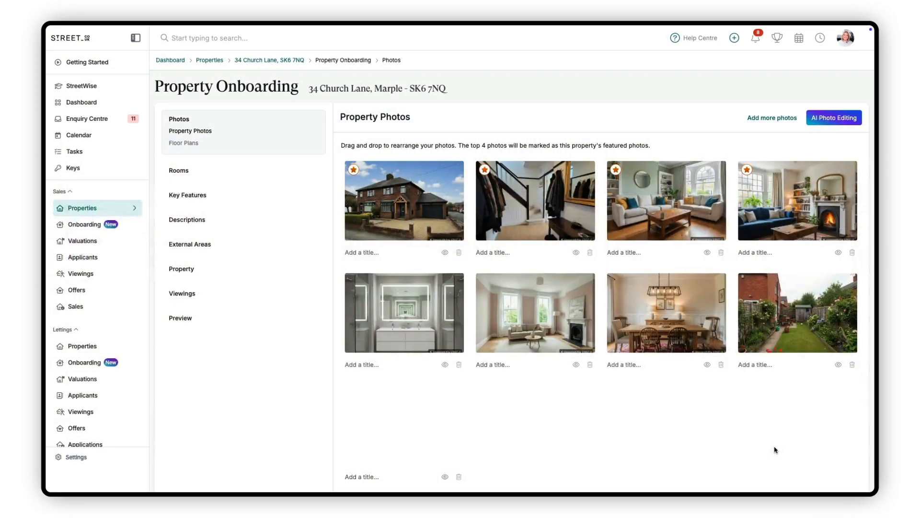
left_click_drag(381, 428, 526, 194)
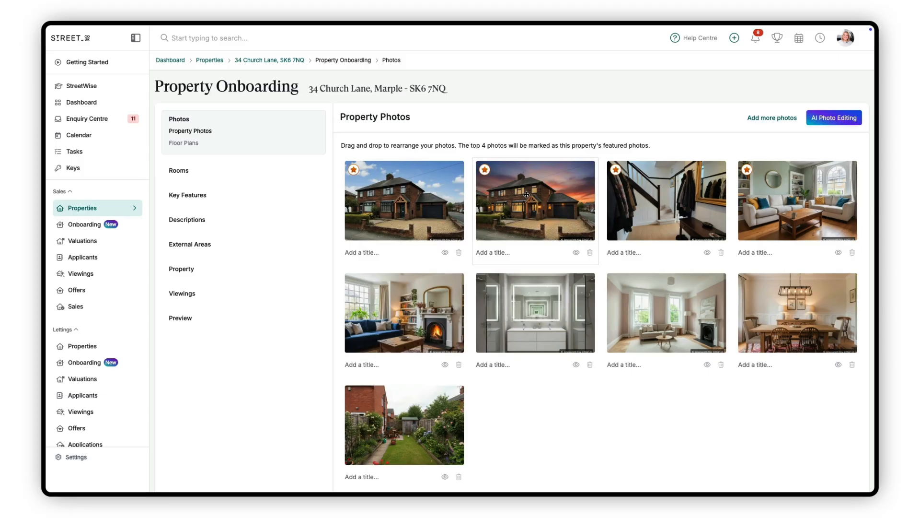